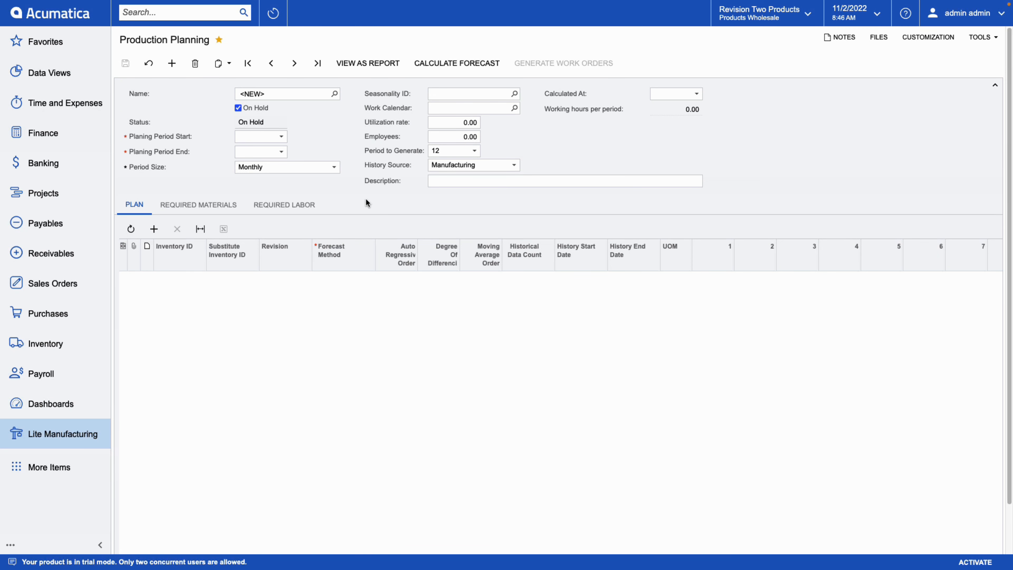
Set the planning period from 11/2/2022 to 11/2/2023 and use Sales as the history source.
click(281, 137)
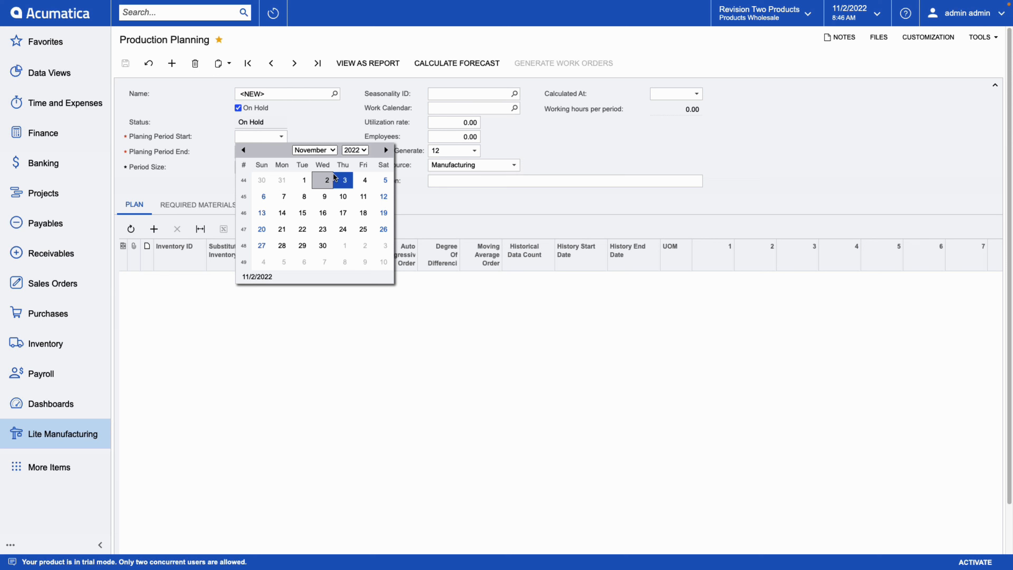
click(330, 183)
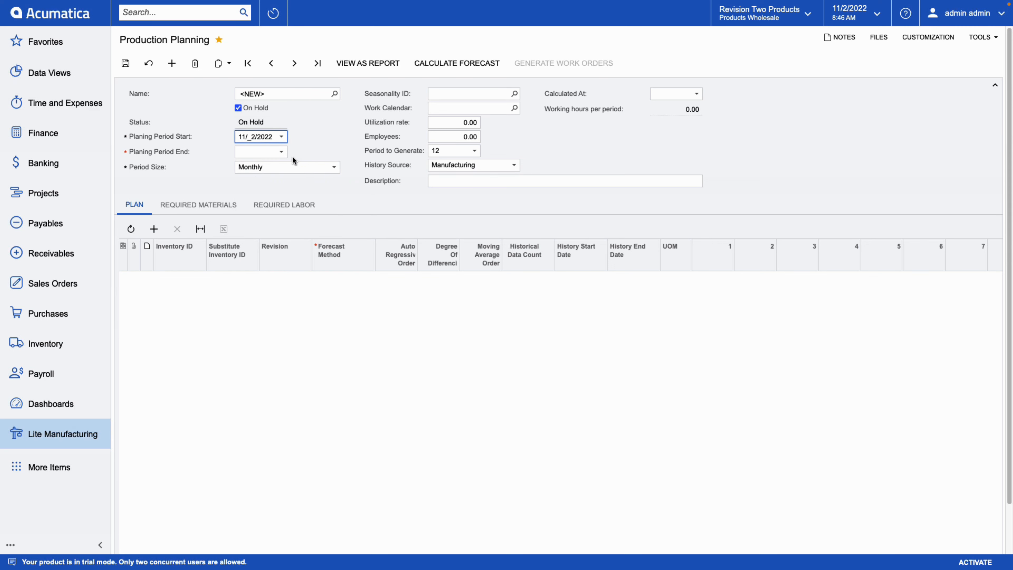
click(282, 151)
click(349, 167)
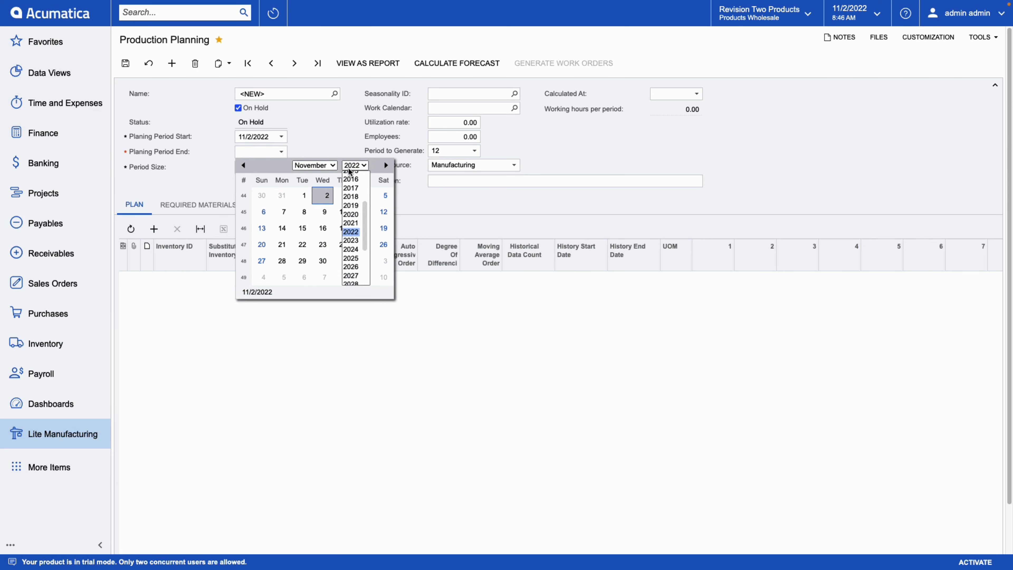
click(352, 240)
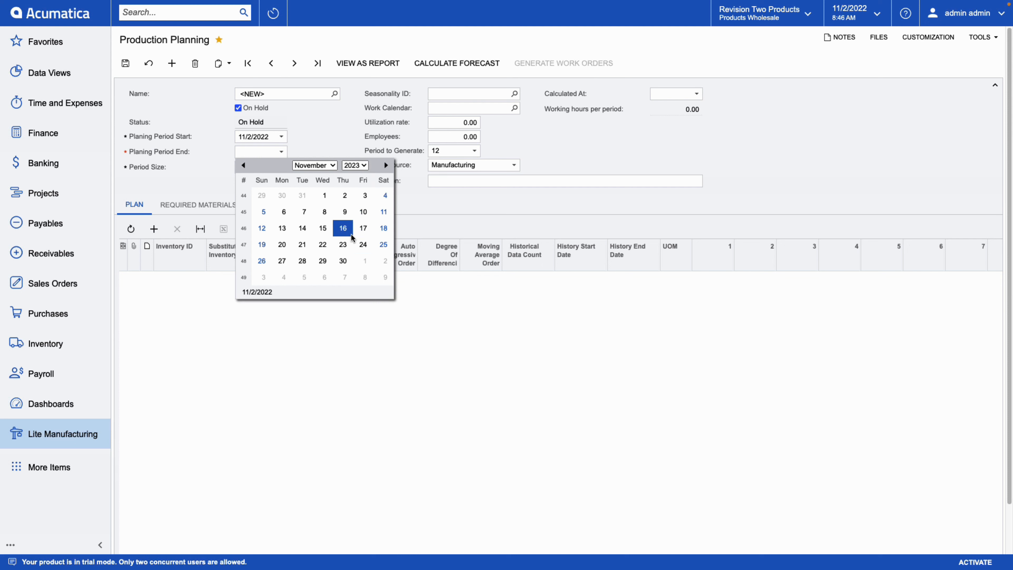
click(344, 195)
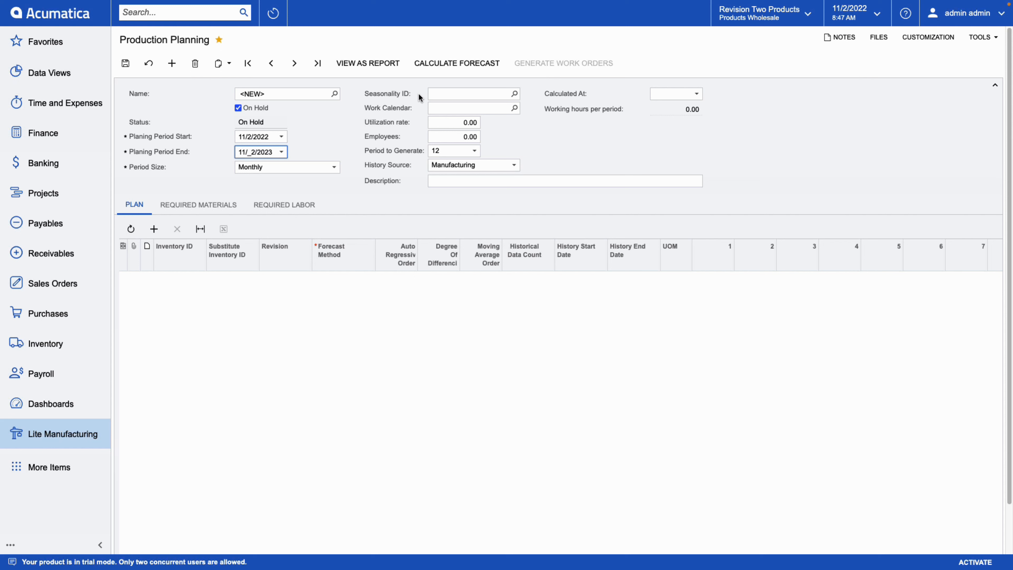
click(505, 165)
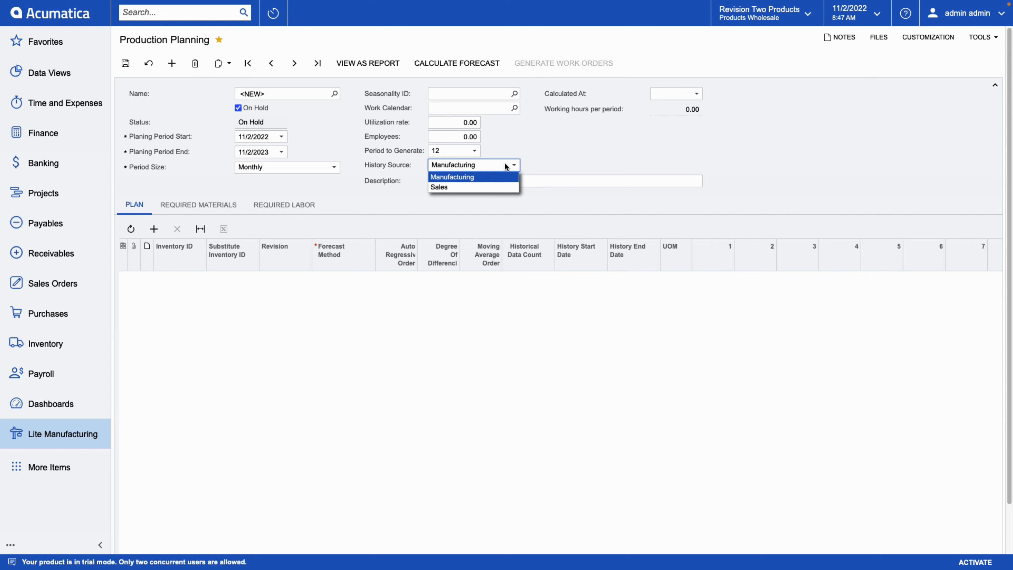
click(504, 190)
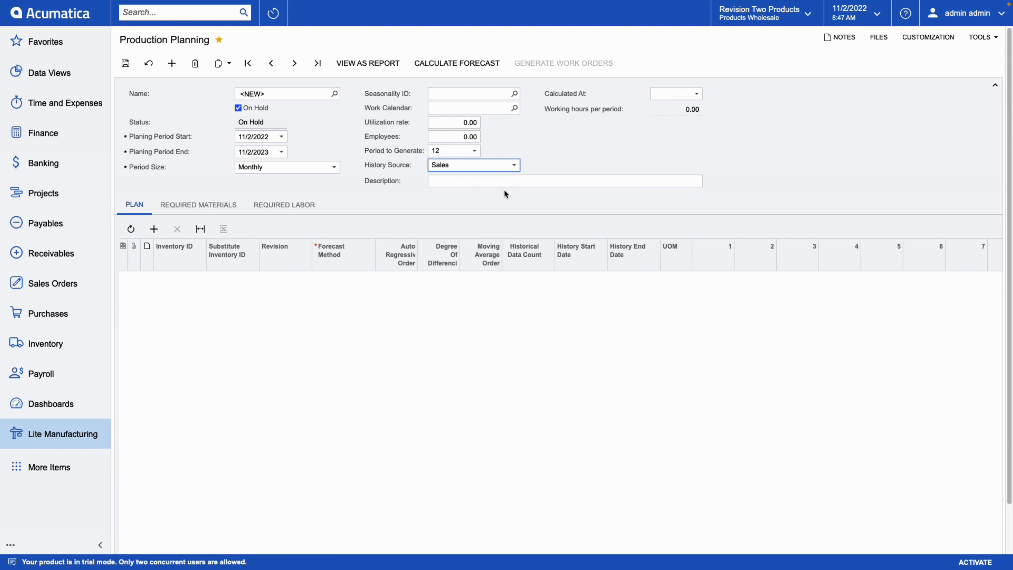
Add a plan row for inventory item BP-001.
click(154, 231)
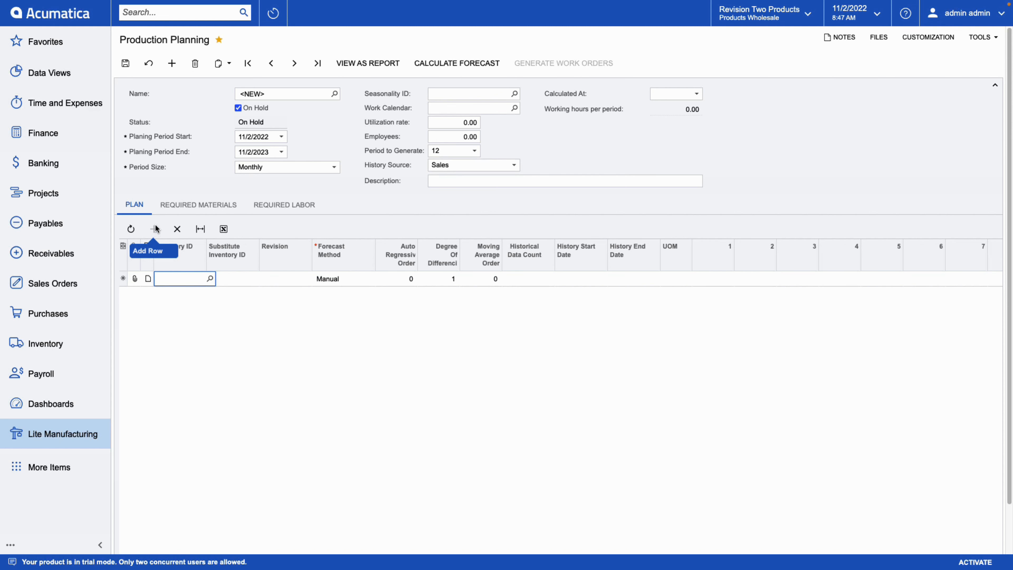
text(bp-0)
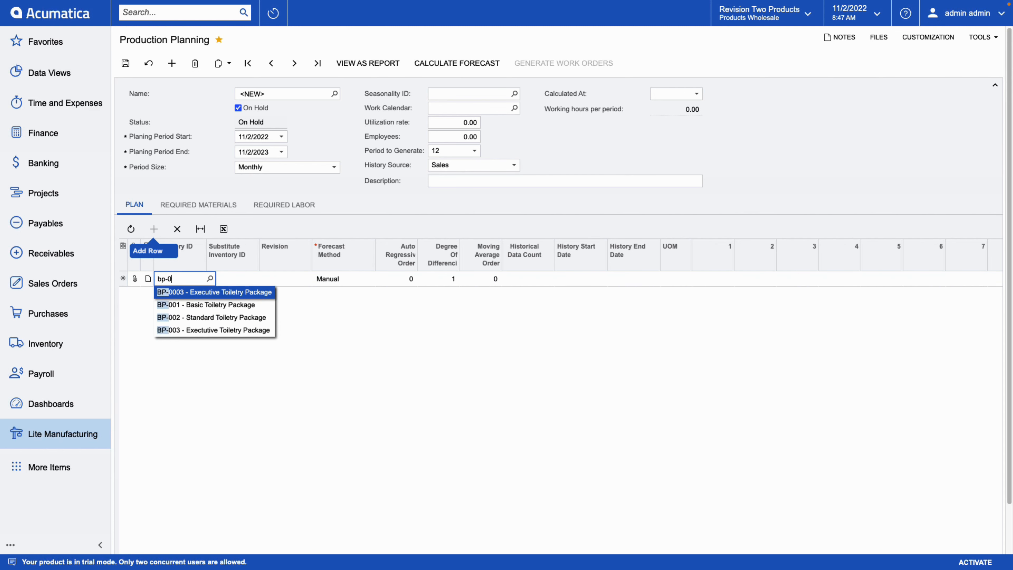
text(01)
key(Tab)
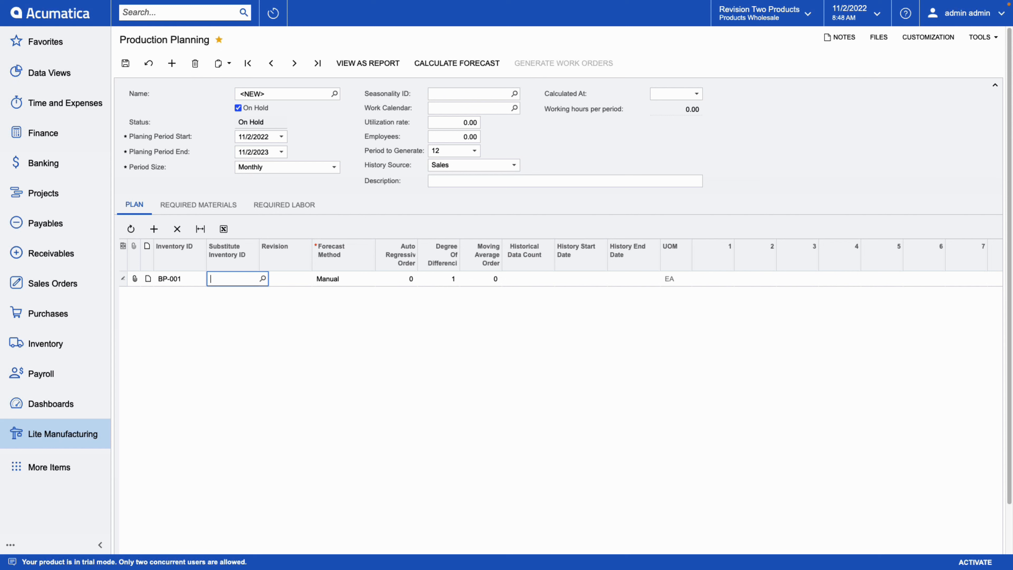
Try manual forecast quantities of 100 for period 1 and 110 for period 2 on the BP-001 row, clearing both entries.
key(Tab)
key(Tab)
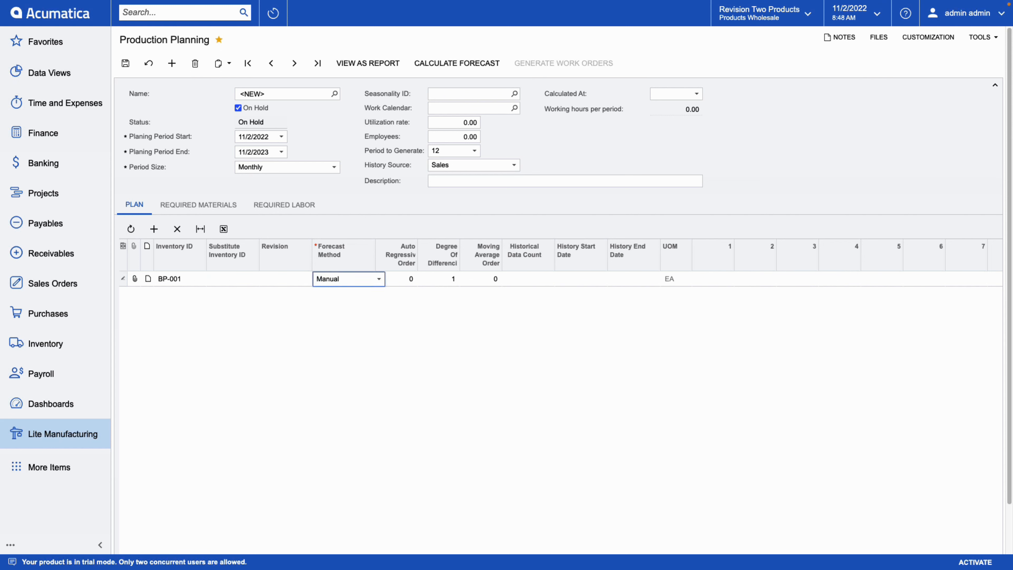
key(Down)
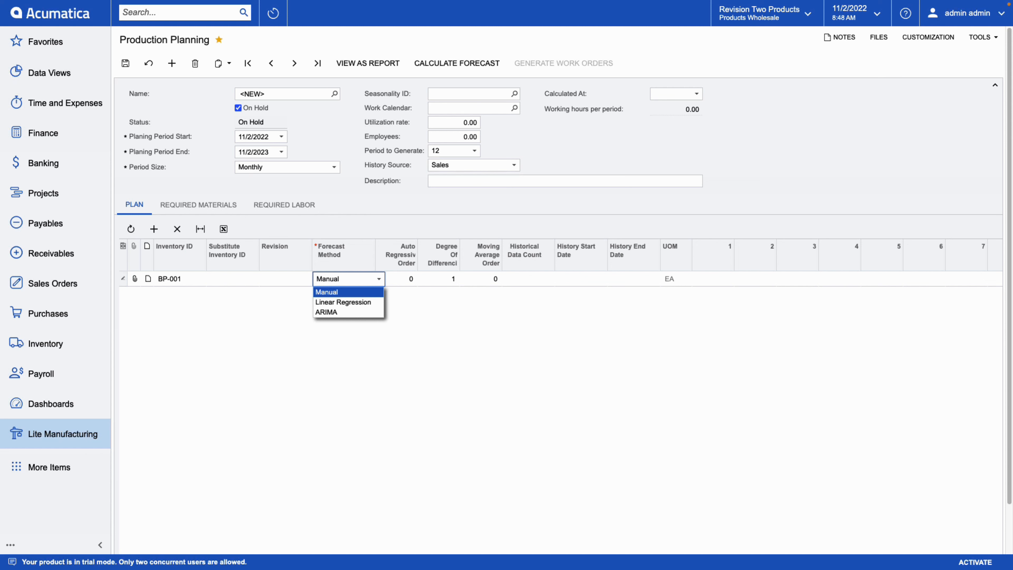
click(713, 279)
text(1)
text(00)
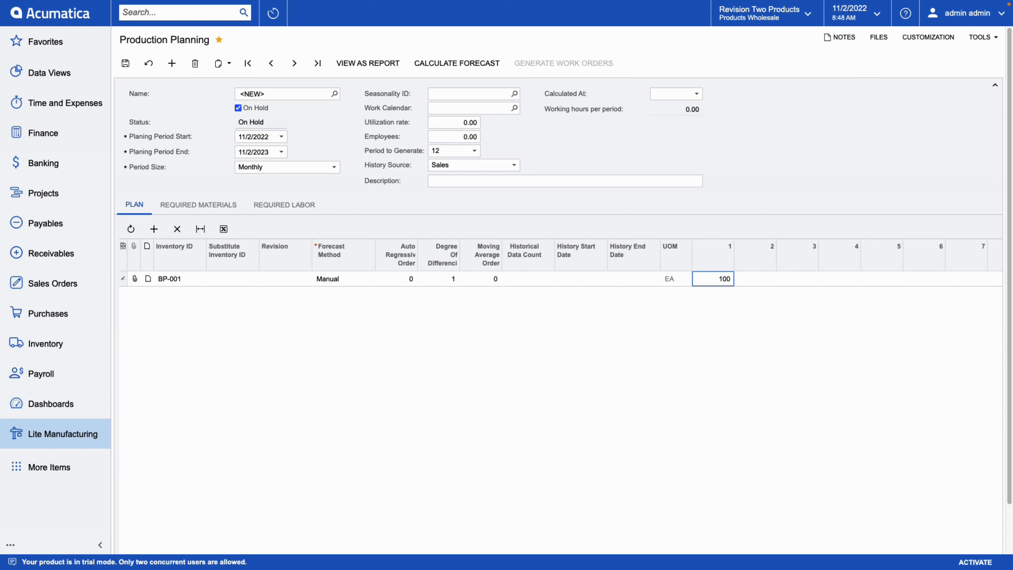
key(Tab)
text(110)
key(ctrl+a)
key(BackSpace)
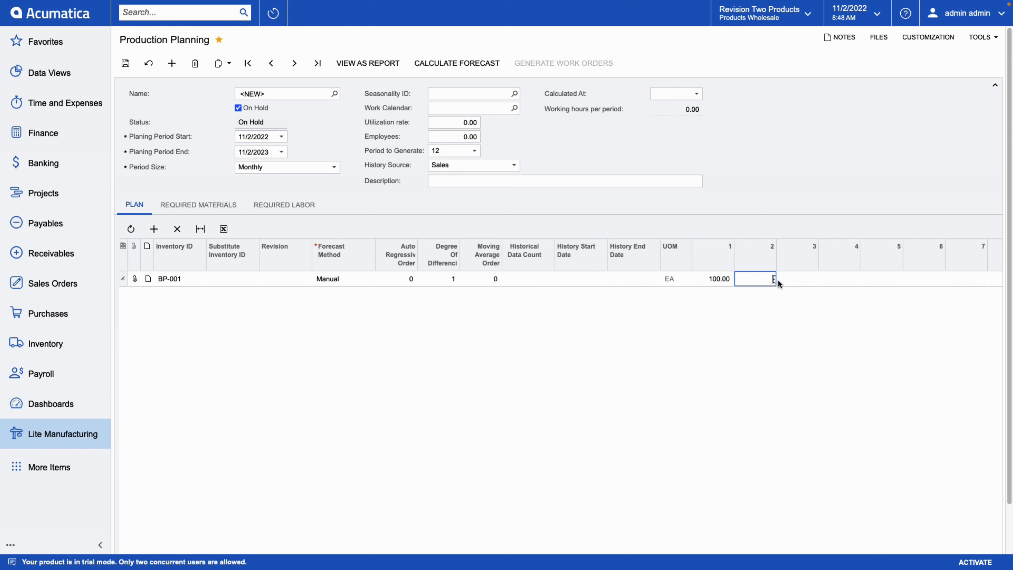
click(715, 284)
key(BackSpace)
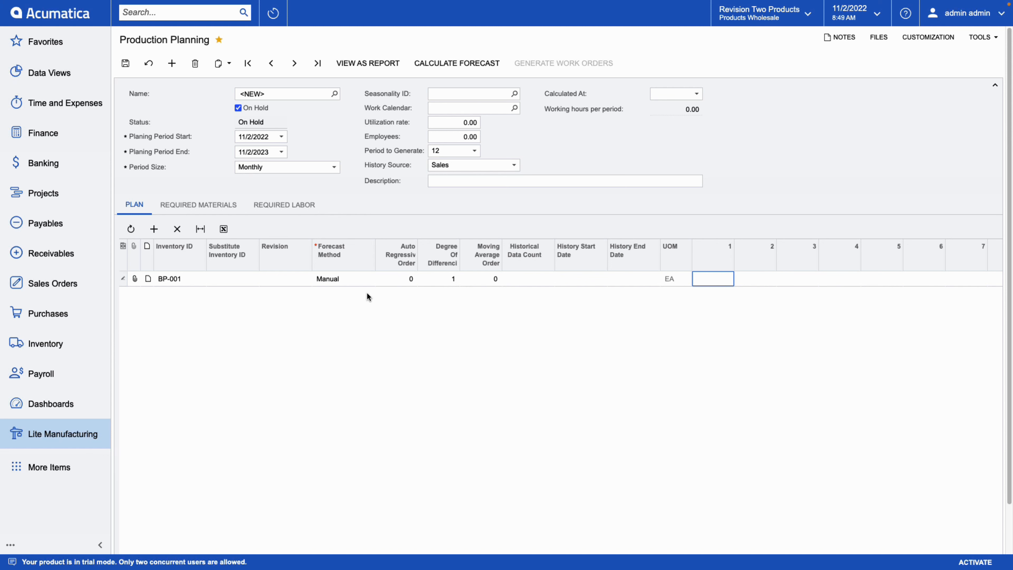
Set the BP-001 row's forecast method to Linear Regression and calculate the forecast.
click(350, 286)
click(350, 285)
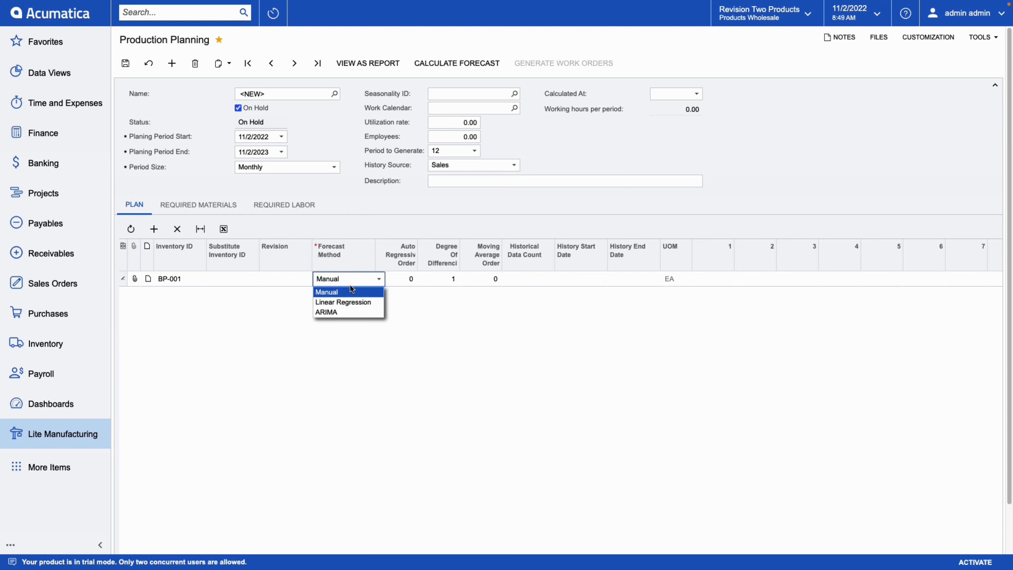
click(355, 302)
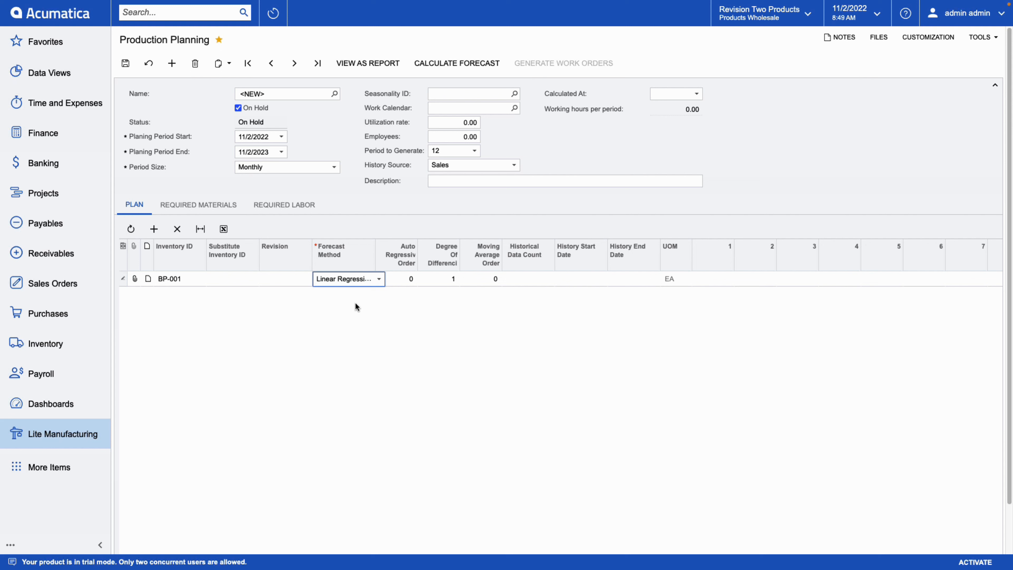
click(439, 66)
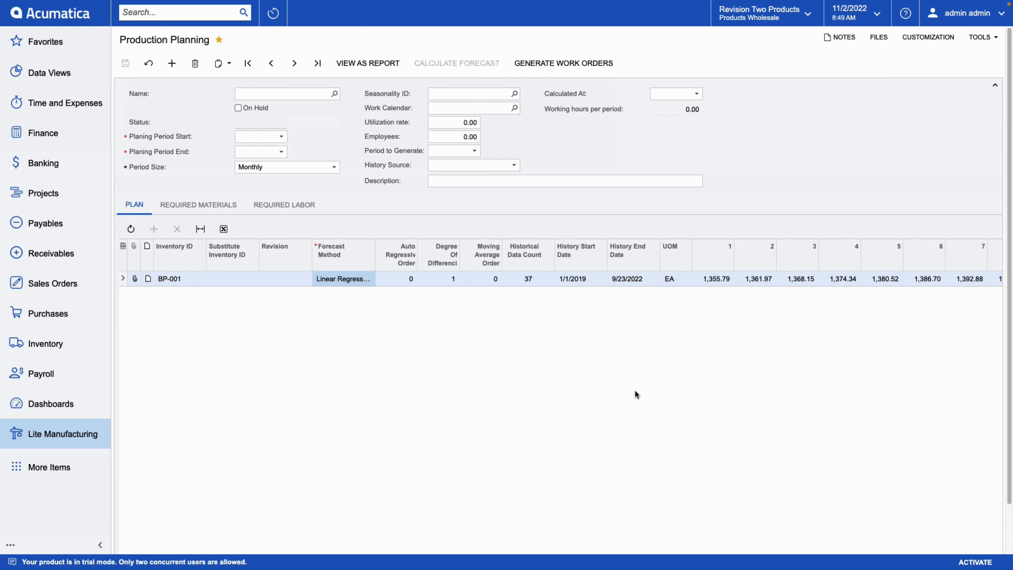
scroll(635, 390, down, 3)
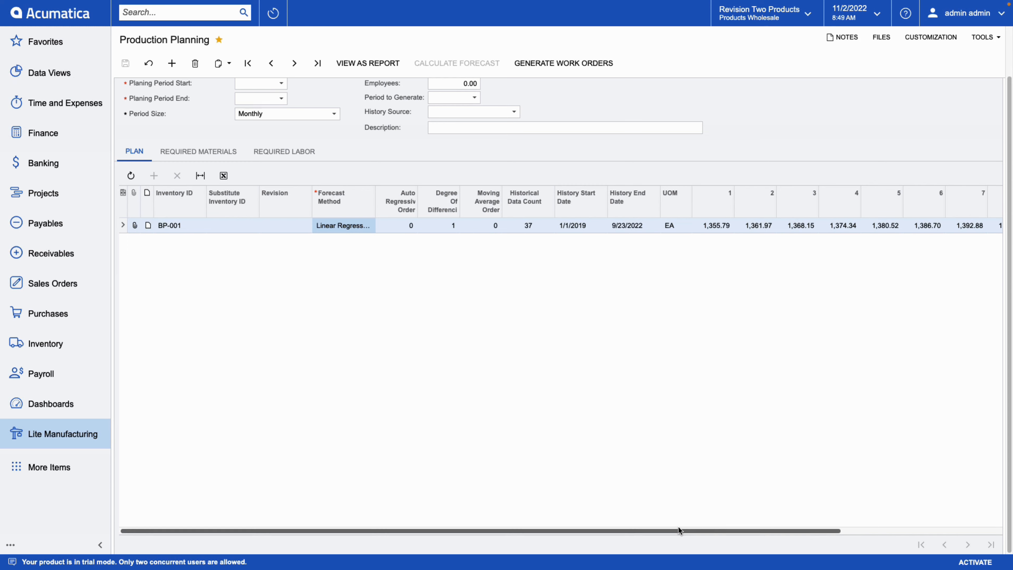
drag(678, 527, 499, 533)
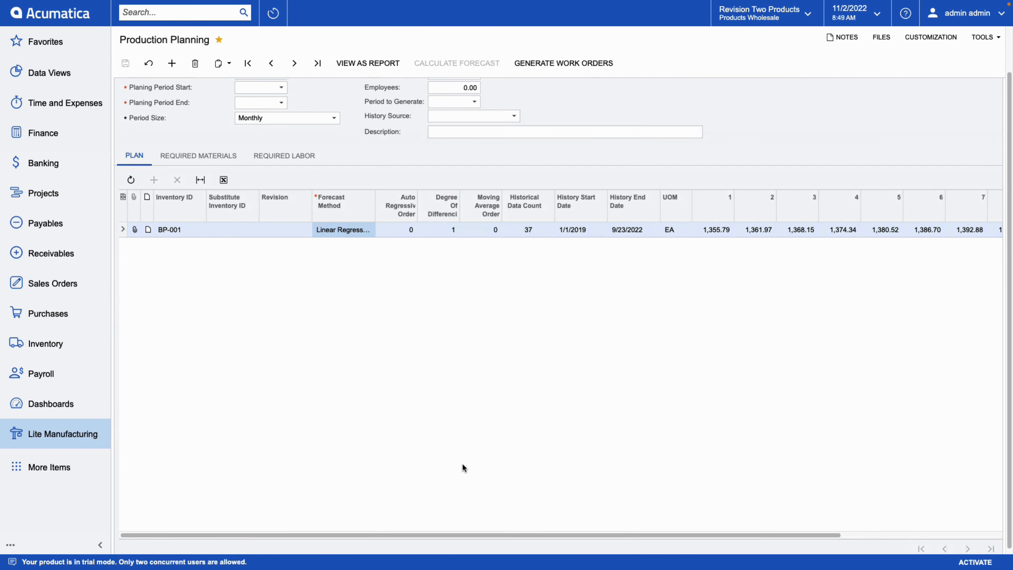
scroll(462, 463, up, 2)
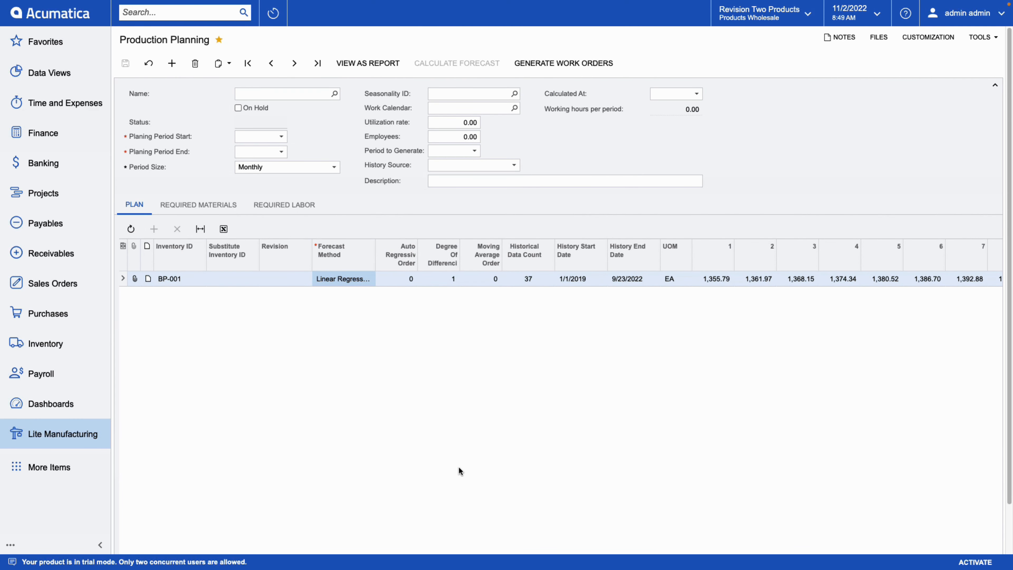
Put the calculated plan back on hold and set its period to generate to 3.
click(257, 108)
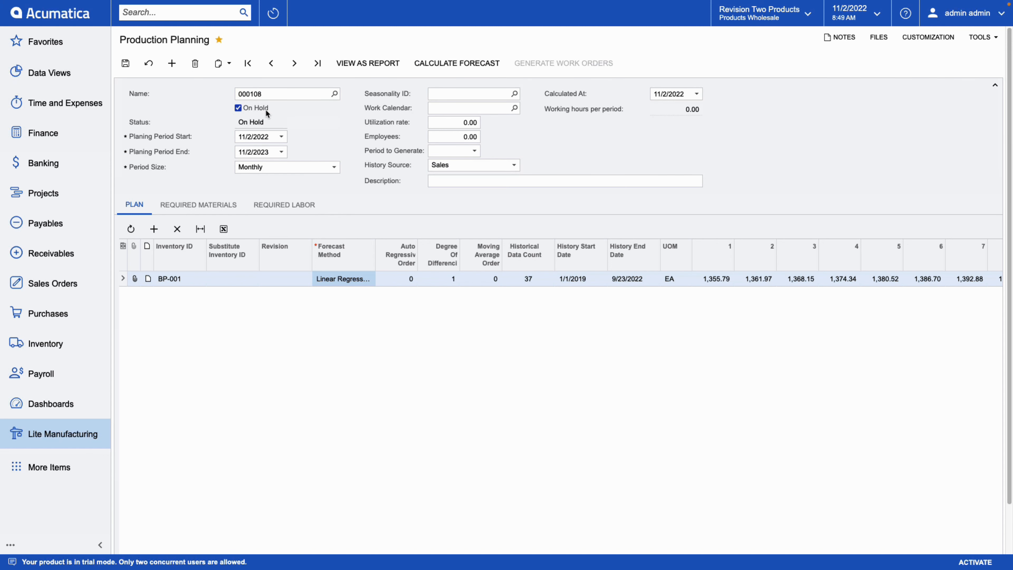
click(433, 152)
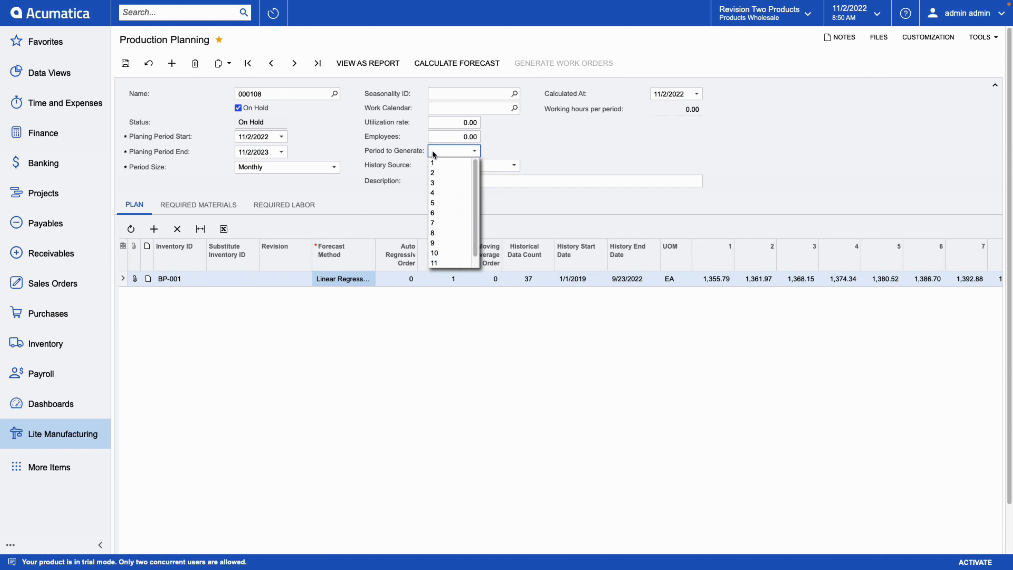
click(440, 182)
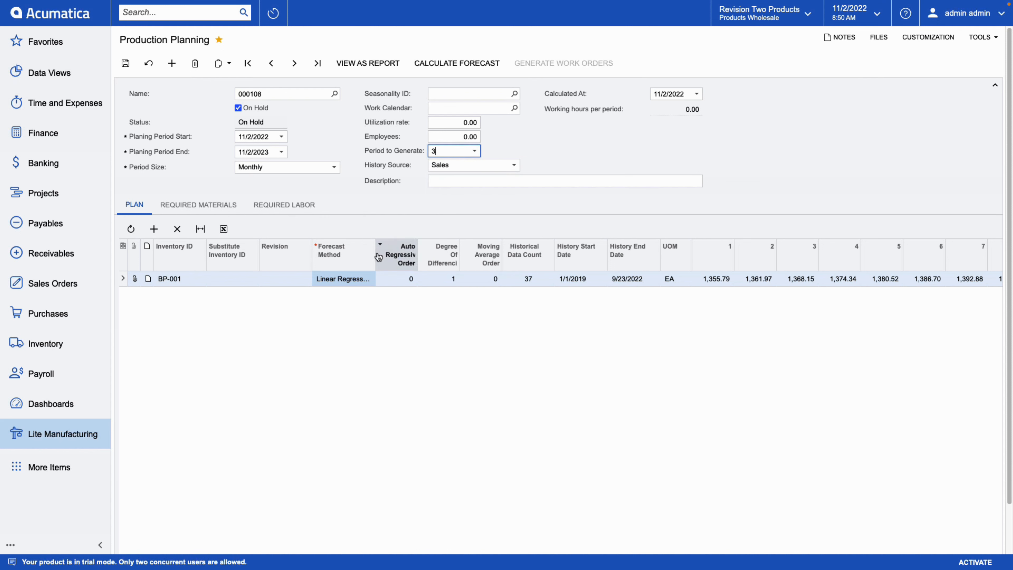
click(363, 277)
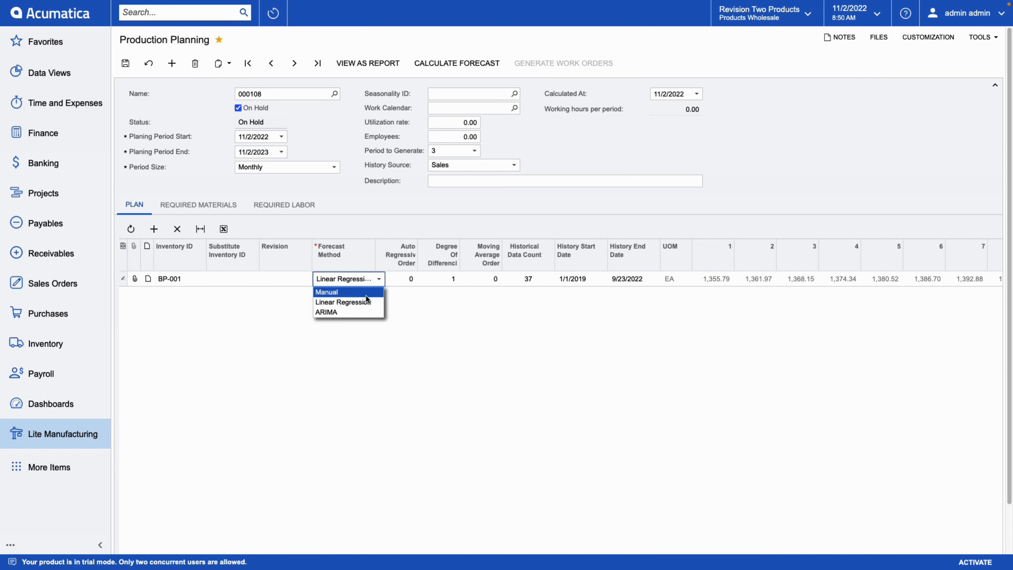
click(366, 281)
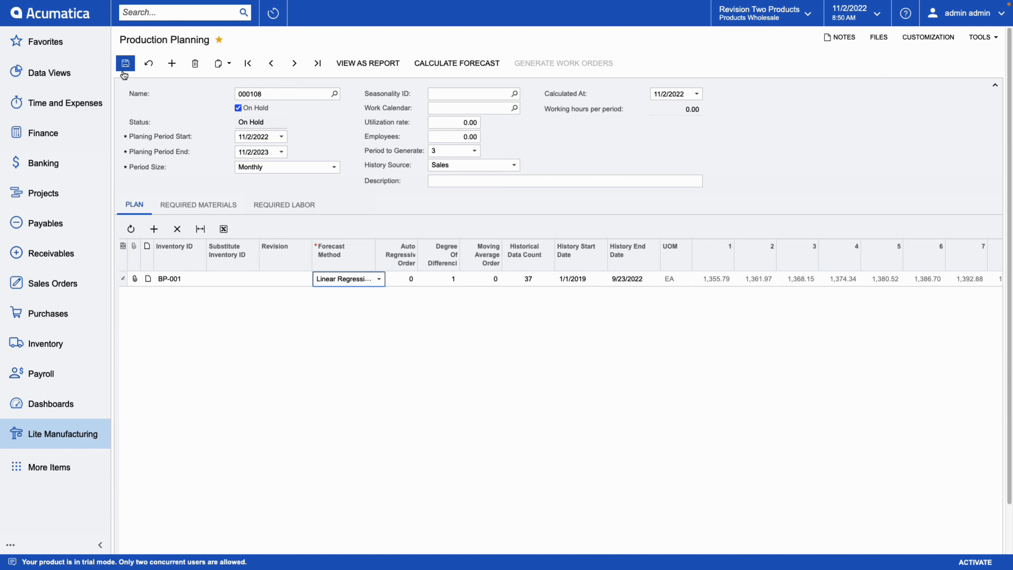
Save the plan and take it off hold to generate its work orders.
click(126, 64)
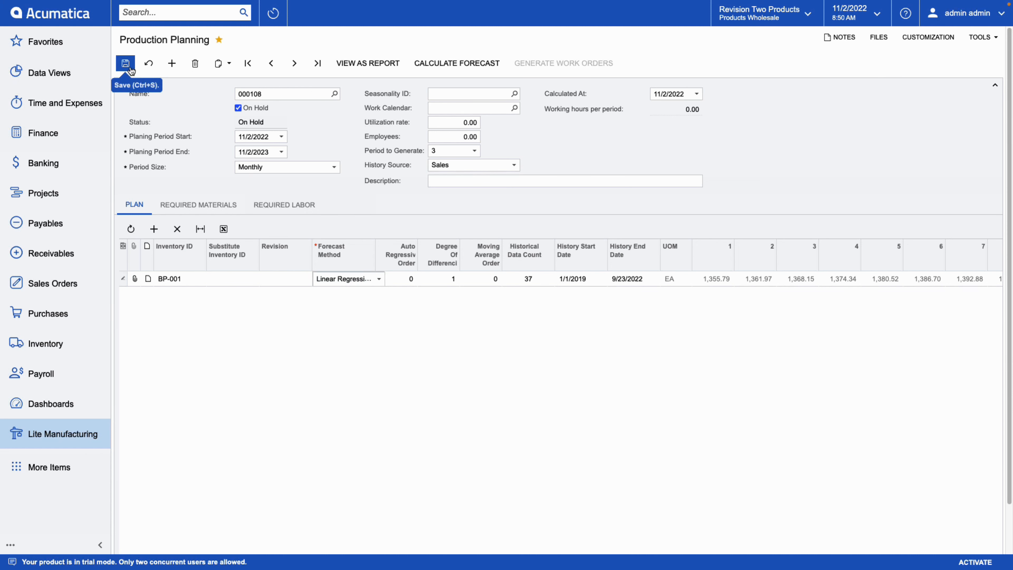
click(238, 108)
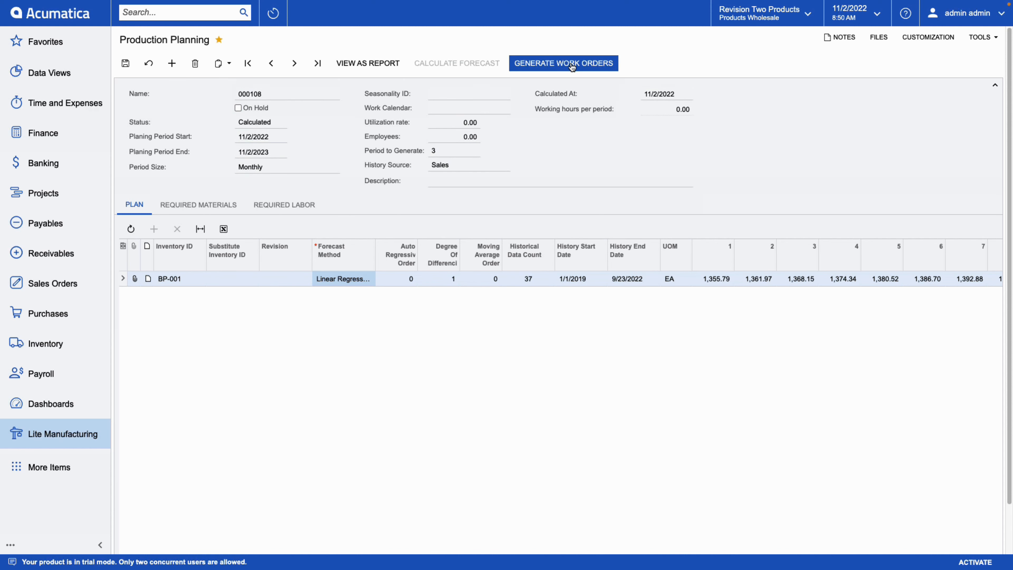
click(571, 64)
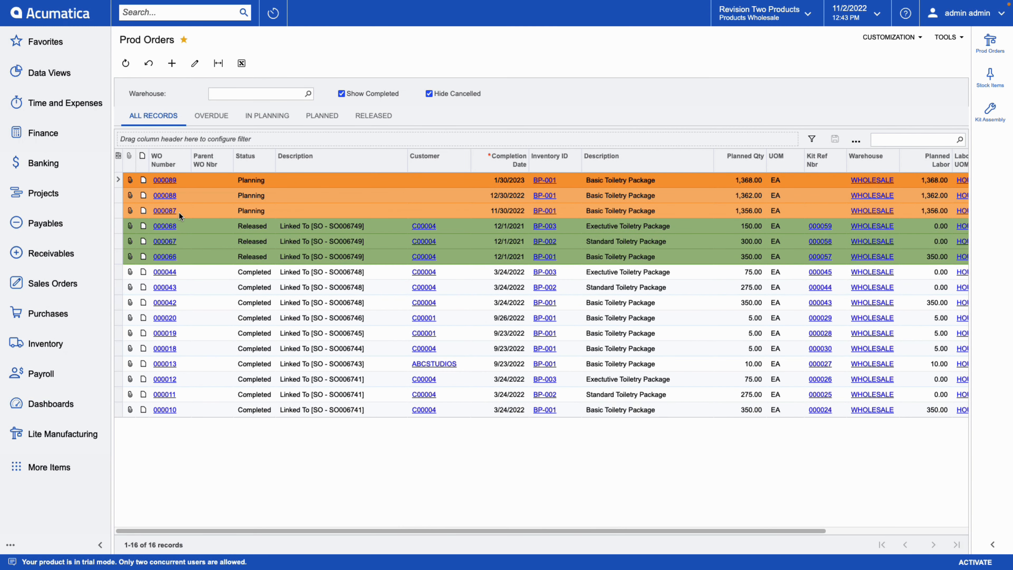
Open the BP-001 production order in Planning status with completion date 11/30/2022 and run Check Inventory on it.
click(176, 212)
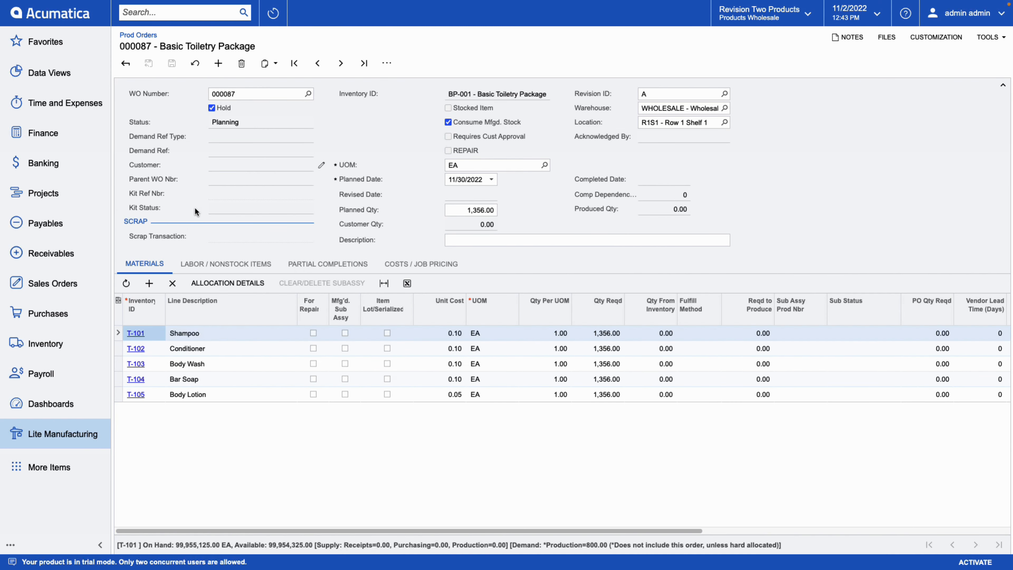
click(386, 62)
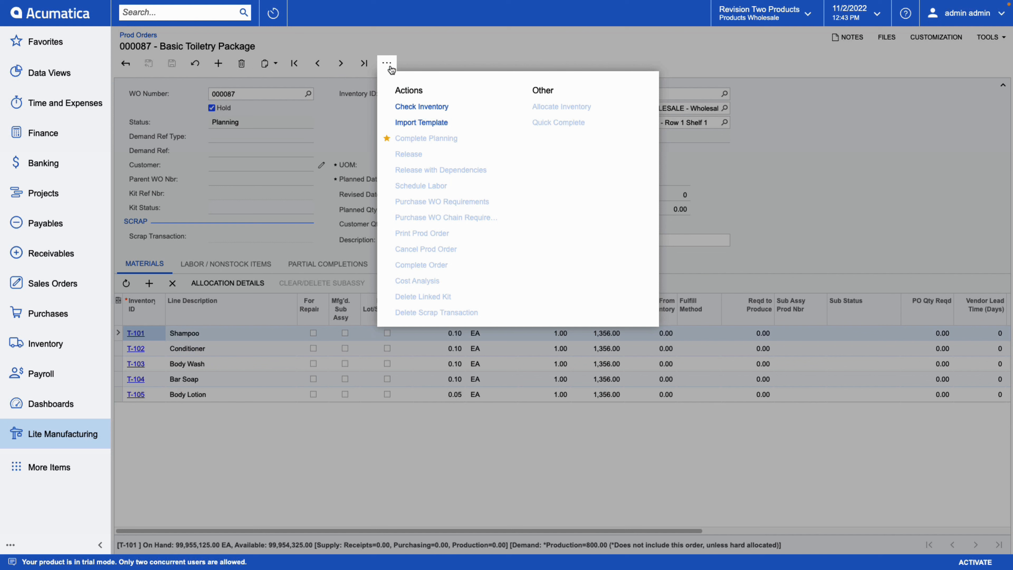
click(430, 106)
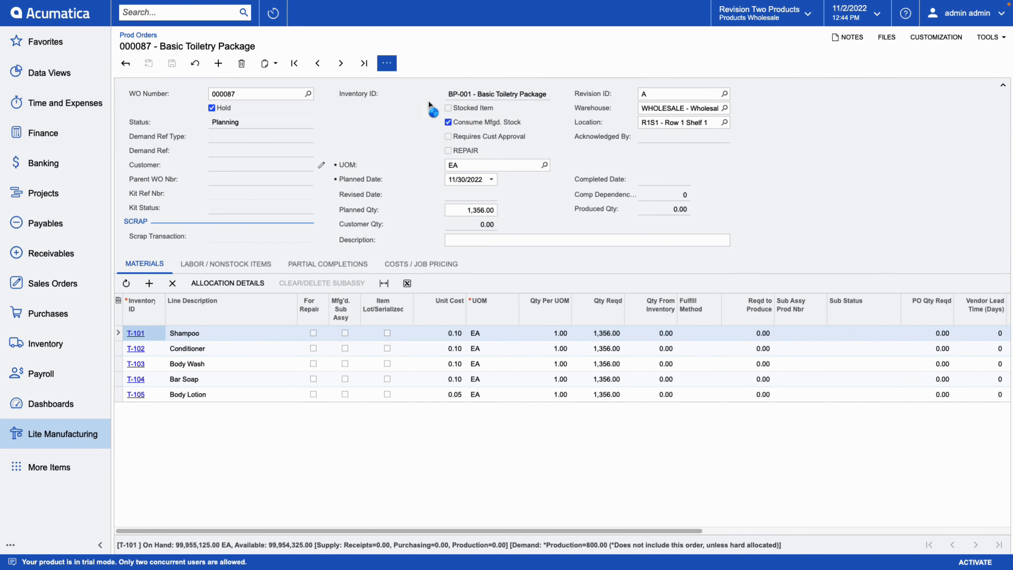